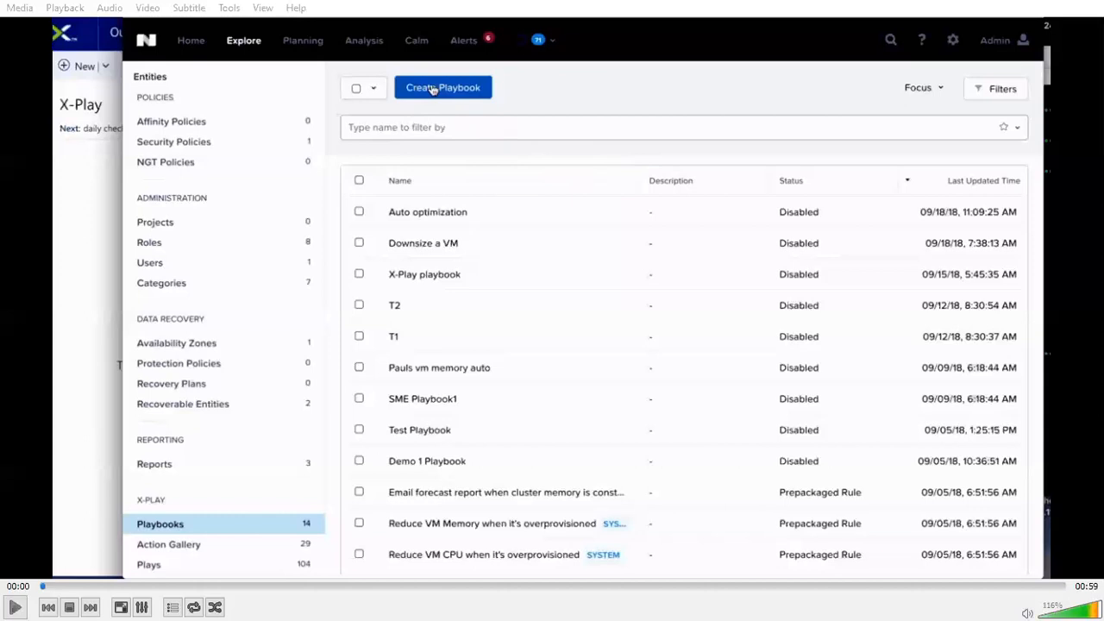
Step: Play the playbook demo video in short stages, pausing on the alert trigger, its alert policy choice and the target VM selection
click(15, 606)
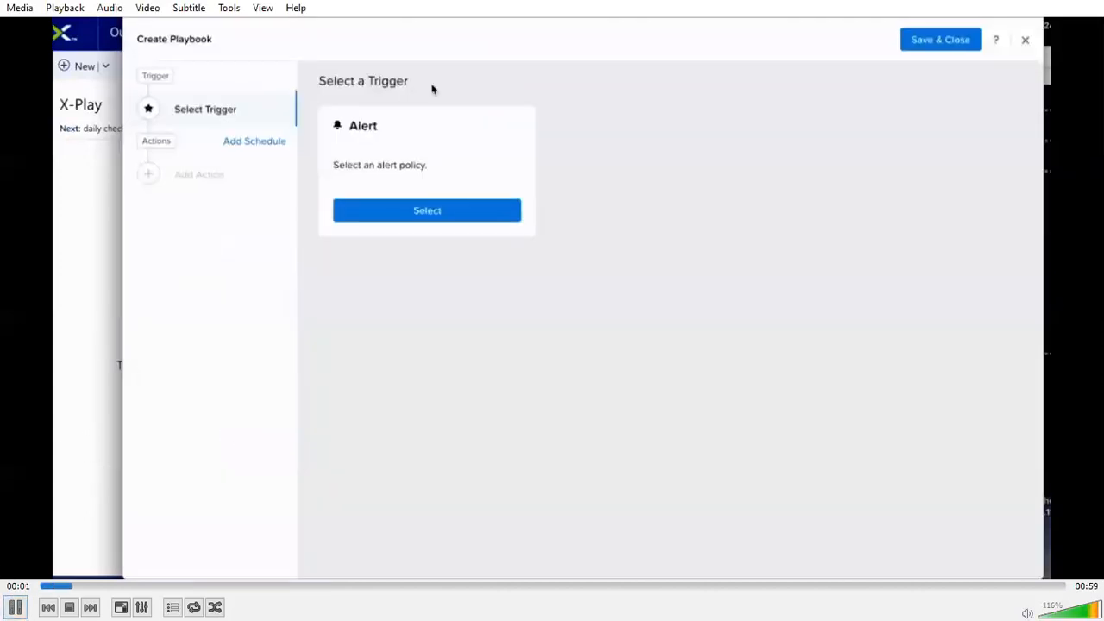
key(space)
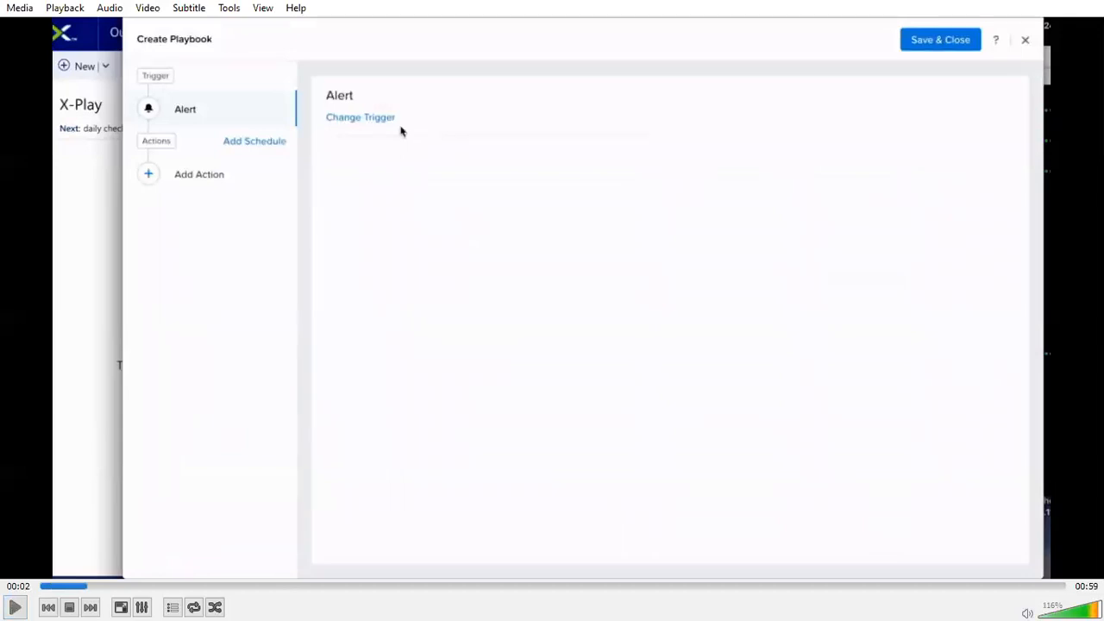
key(space)
key(space)
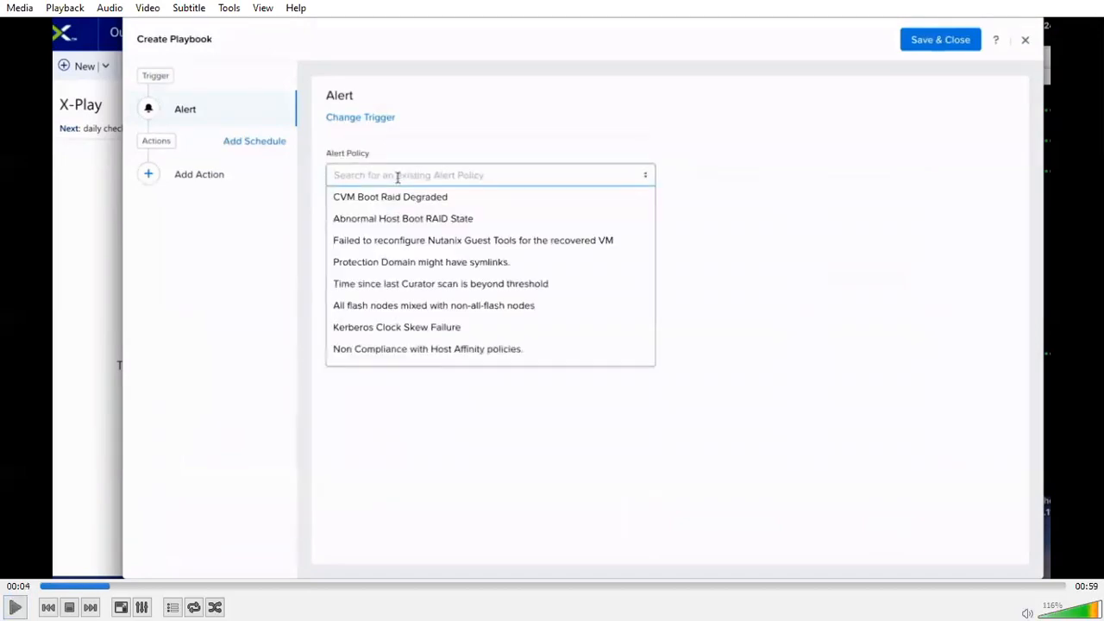
key(space)
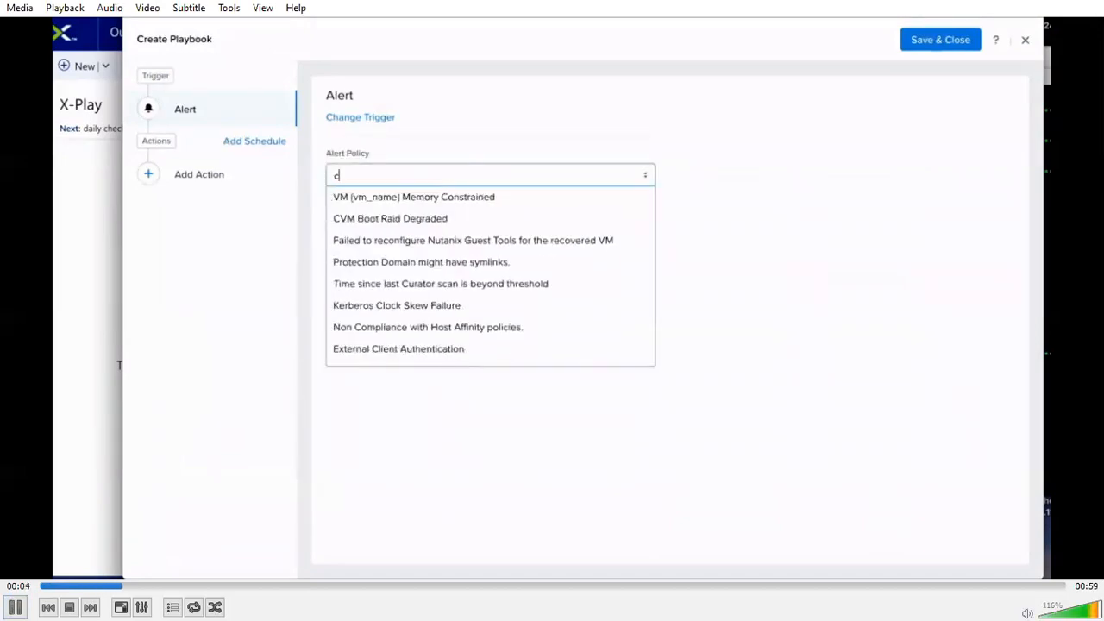
key(space)
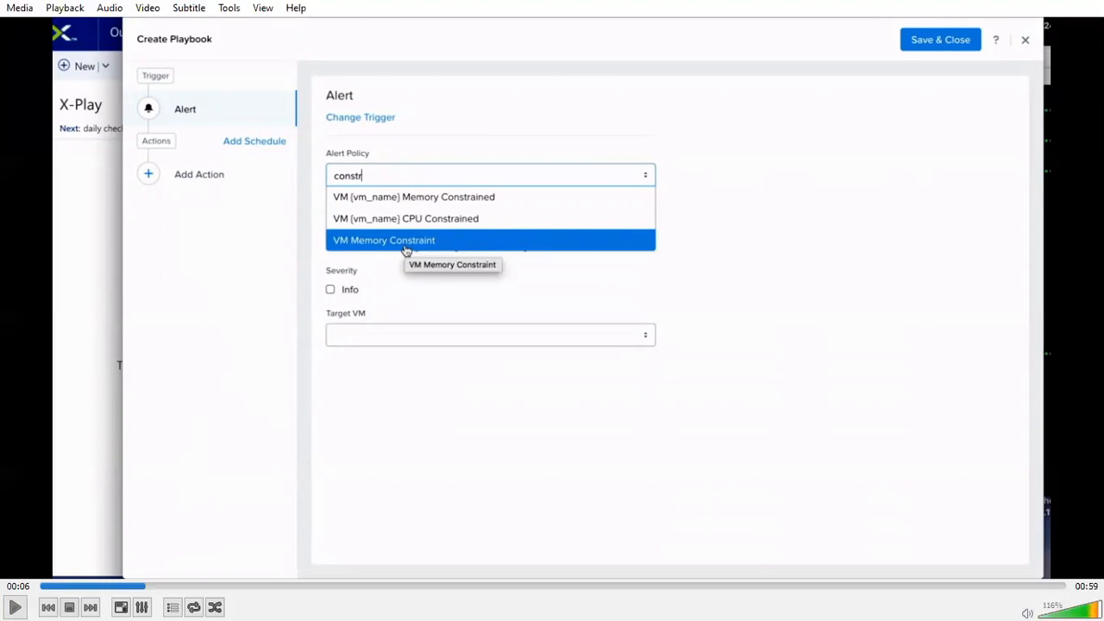
key(space)
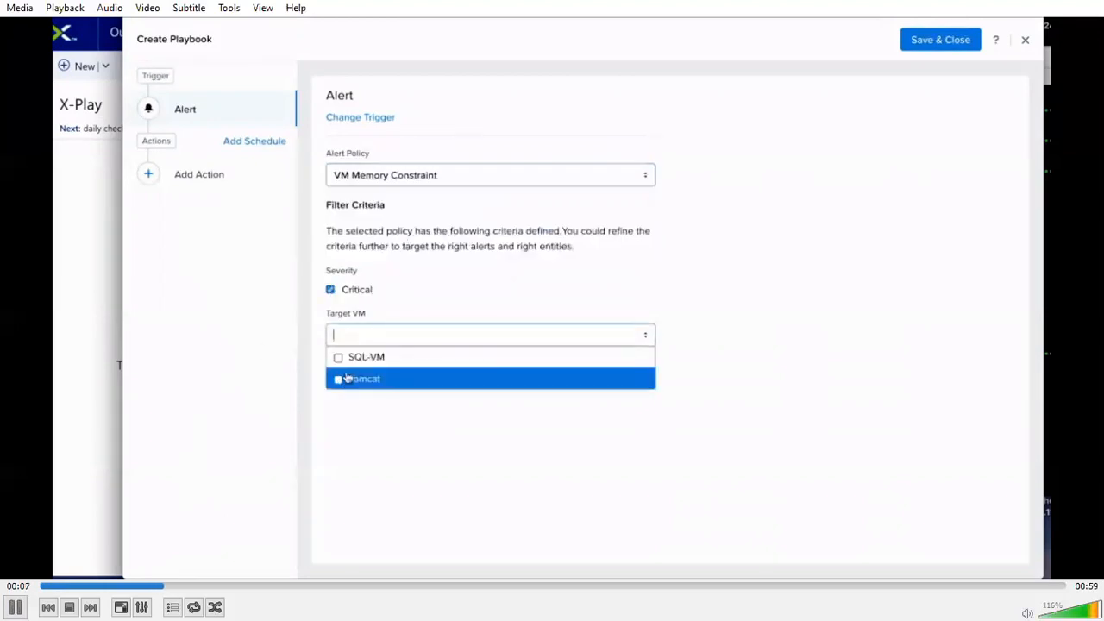
key(space)
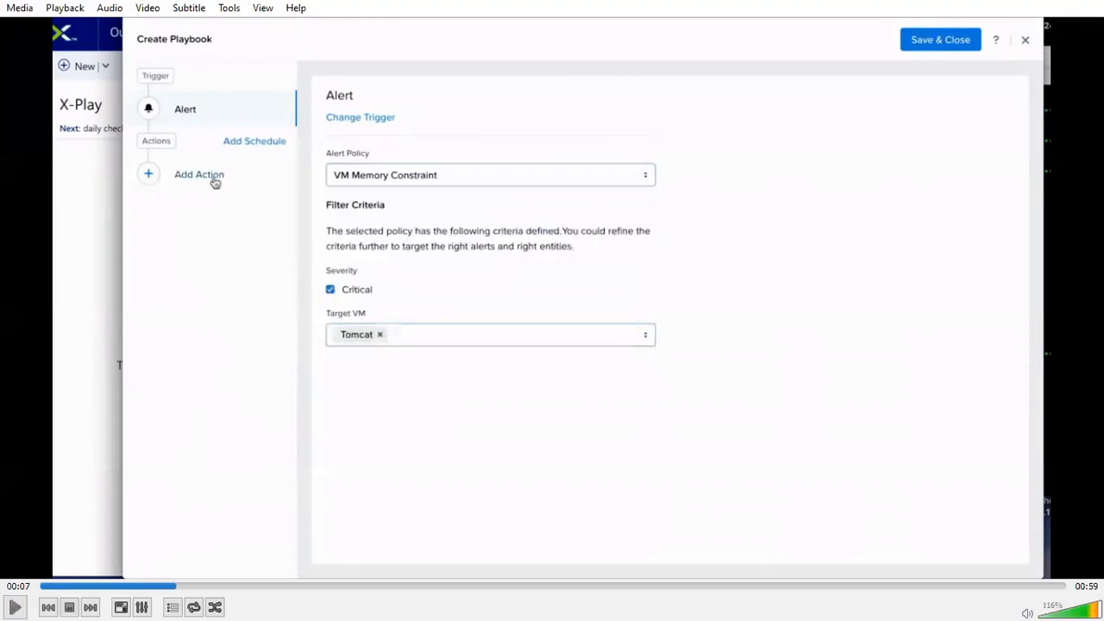
Step: Continue the demo video through the action gallery and the VM Snapshot action, pausing once its target VM is filled in
key(space)
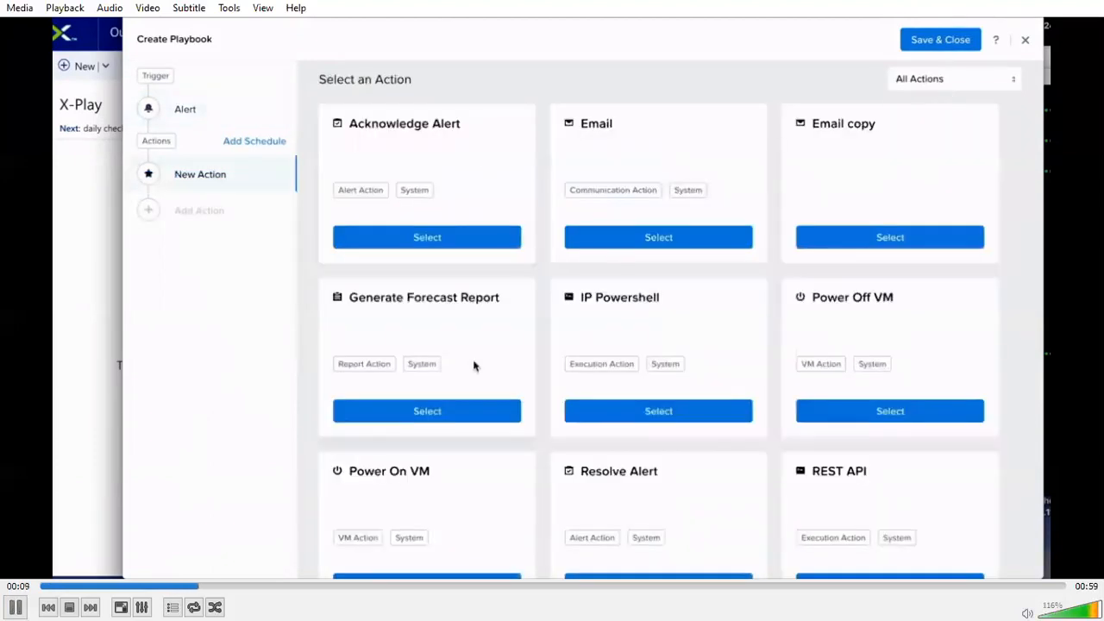
key(space)
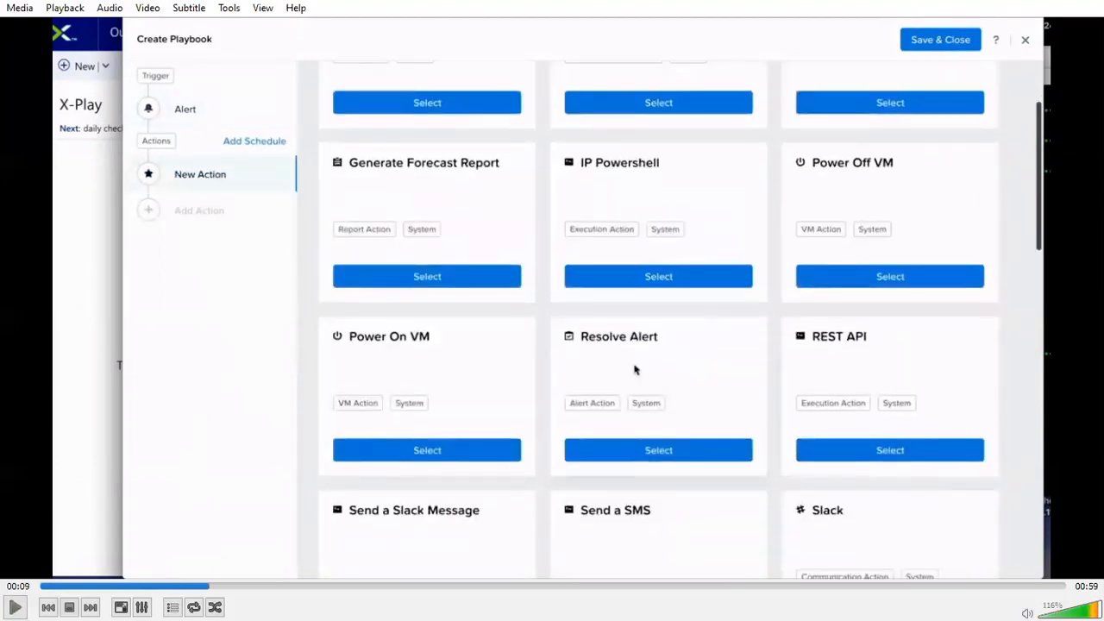
key(space)
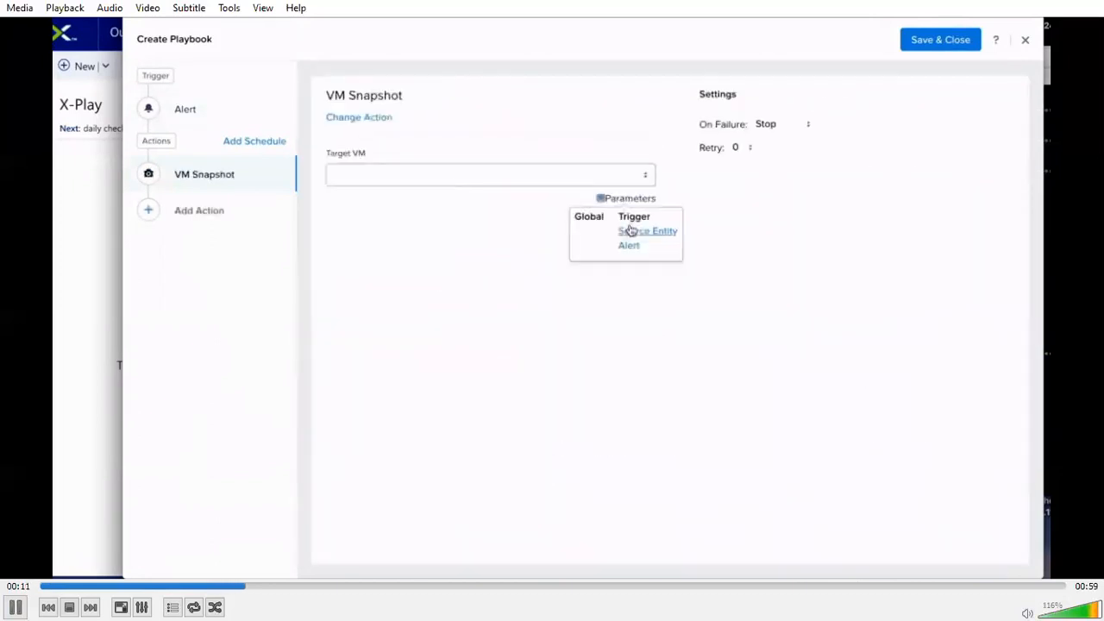
key(space)
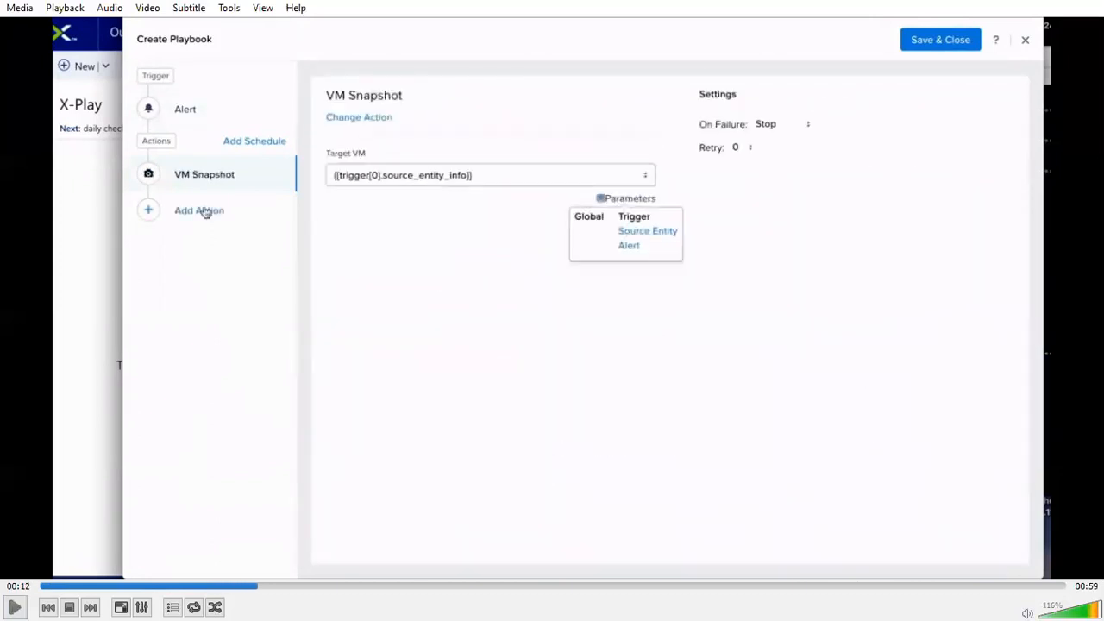
Step: Play the VM Hot Add Memory part in stages, pausing on its settings, the added memory value and the empty Email action
key(space)
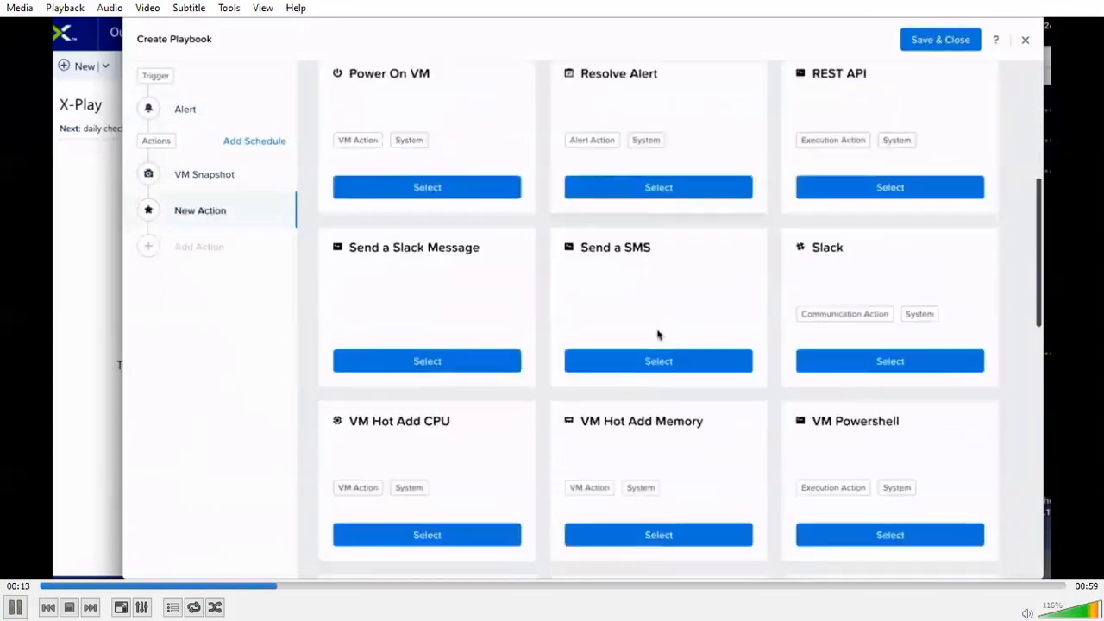
key(space)
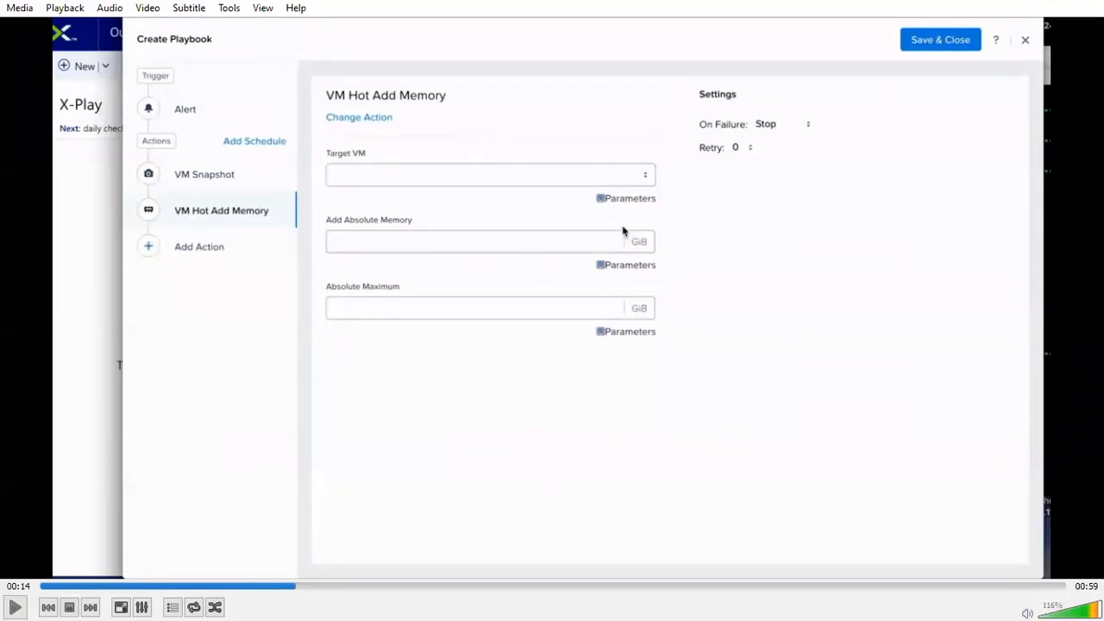
key(space)
key(space)
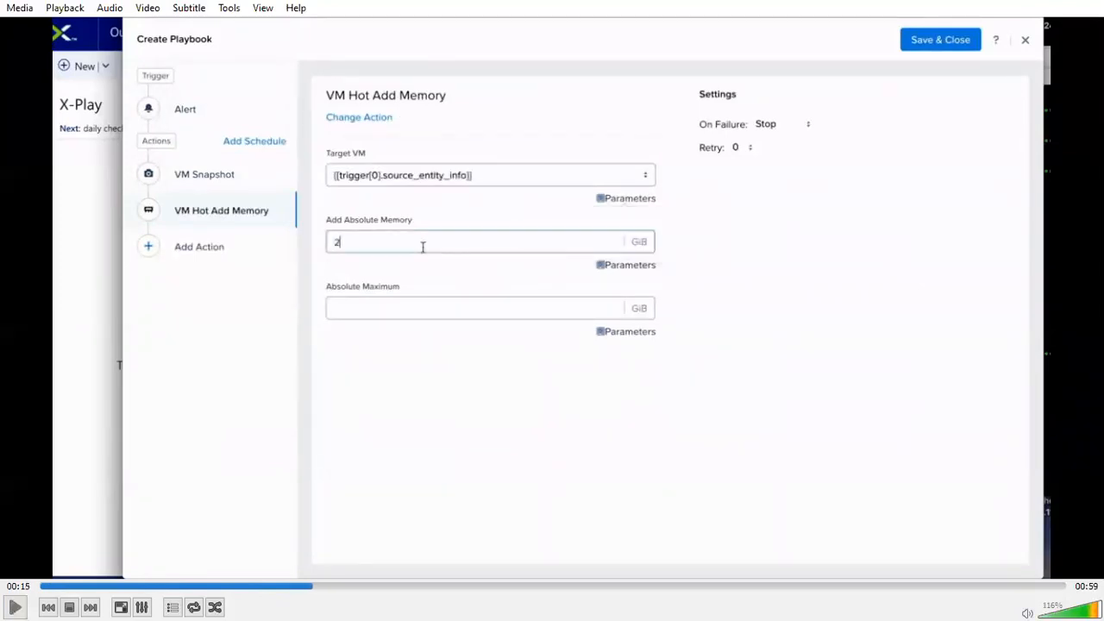
key(space)
key(space)
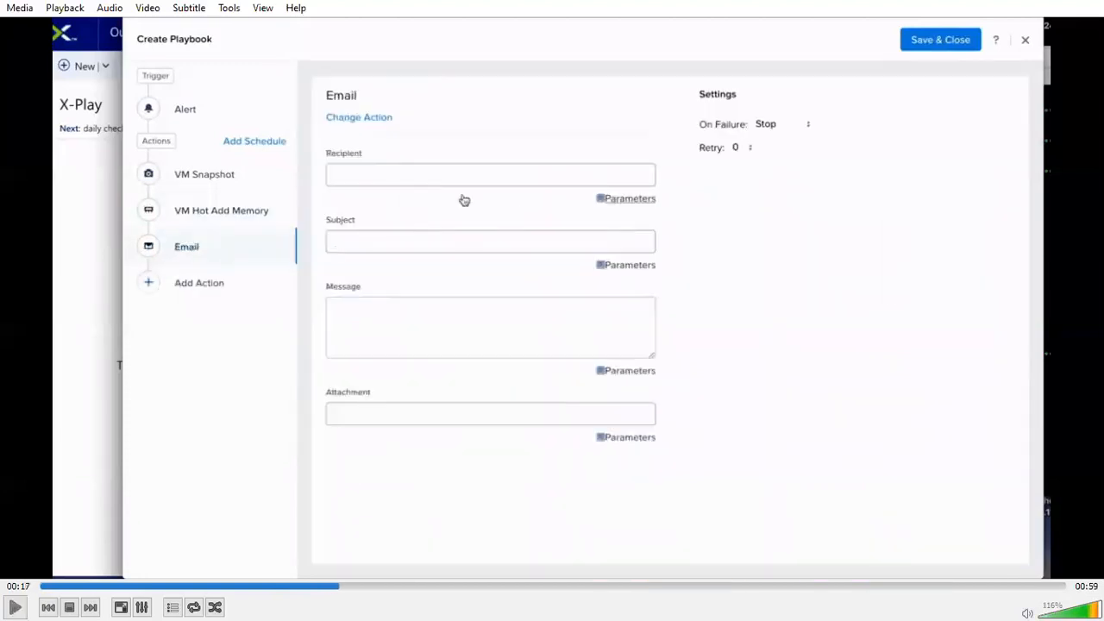
Step: Play the Email action part in stages, pausing to examine the recipient, subject and message, and continue to the next action's gallery
key(space)
key(space)
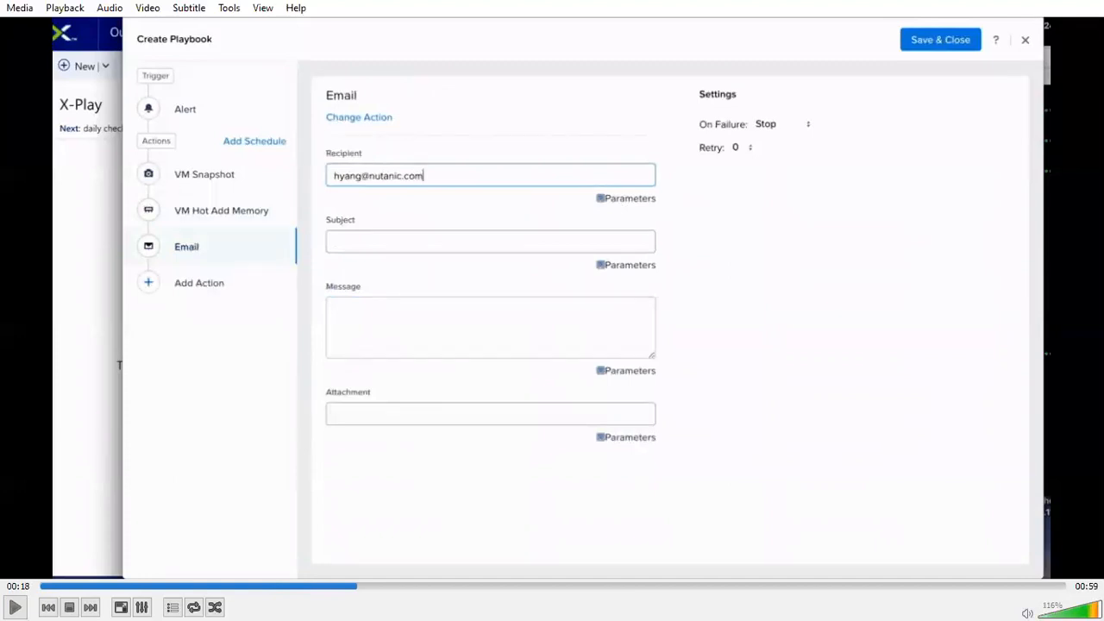
key(space)
key(space)
key(space)
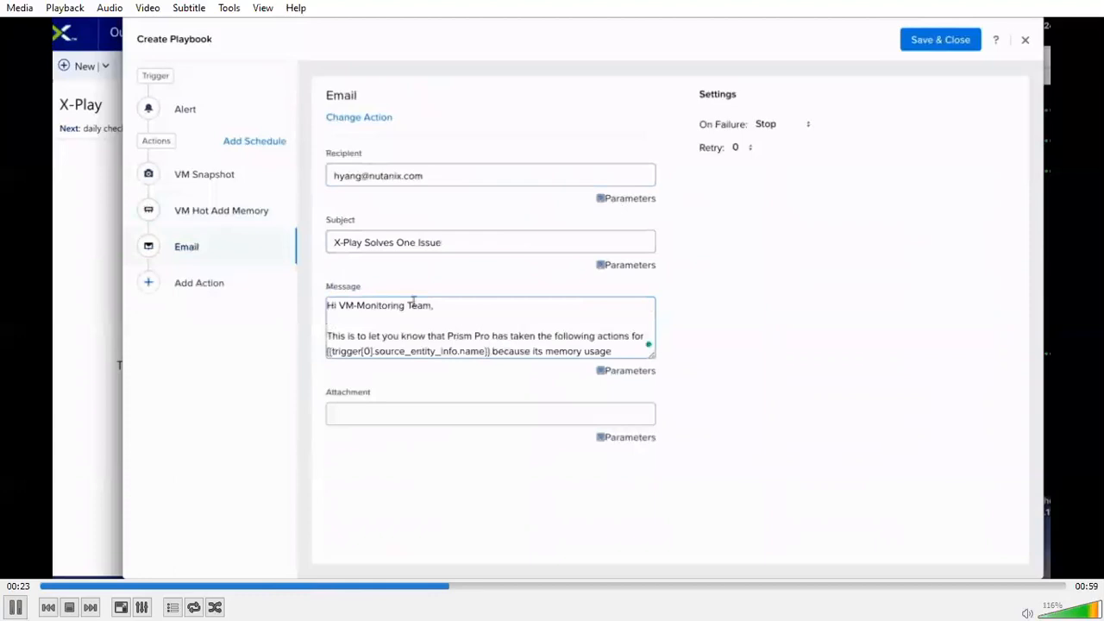
key(space)
Step: Play through the webhook SMS and Acknowledge Alert actions and the schedule options, continuing on to the VM list
key(space)
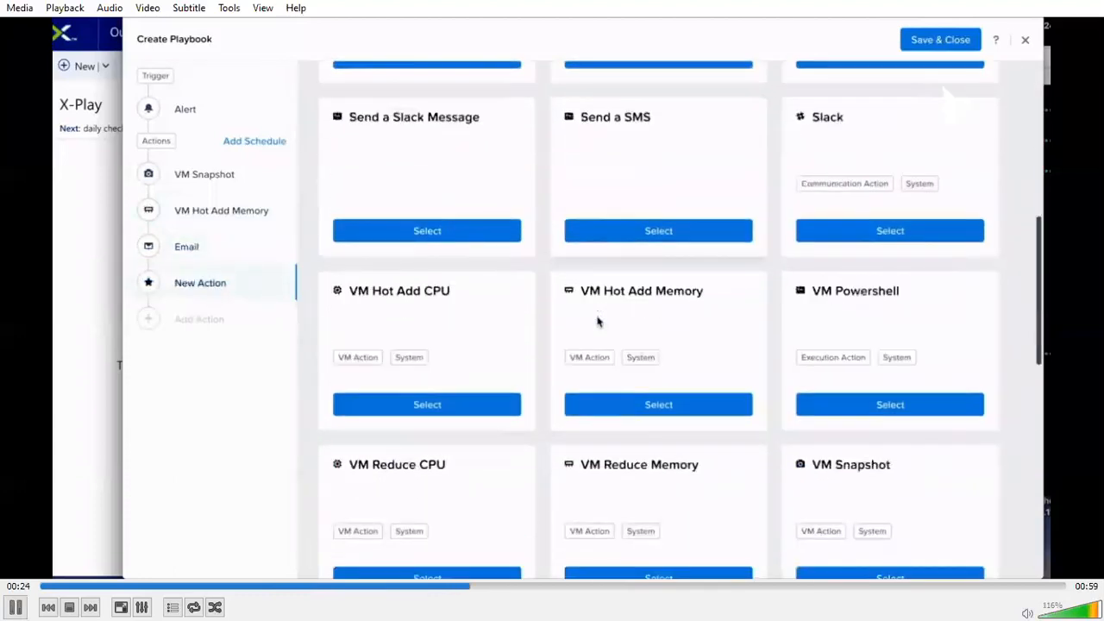
key(space)
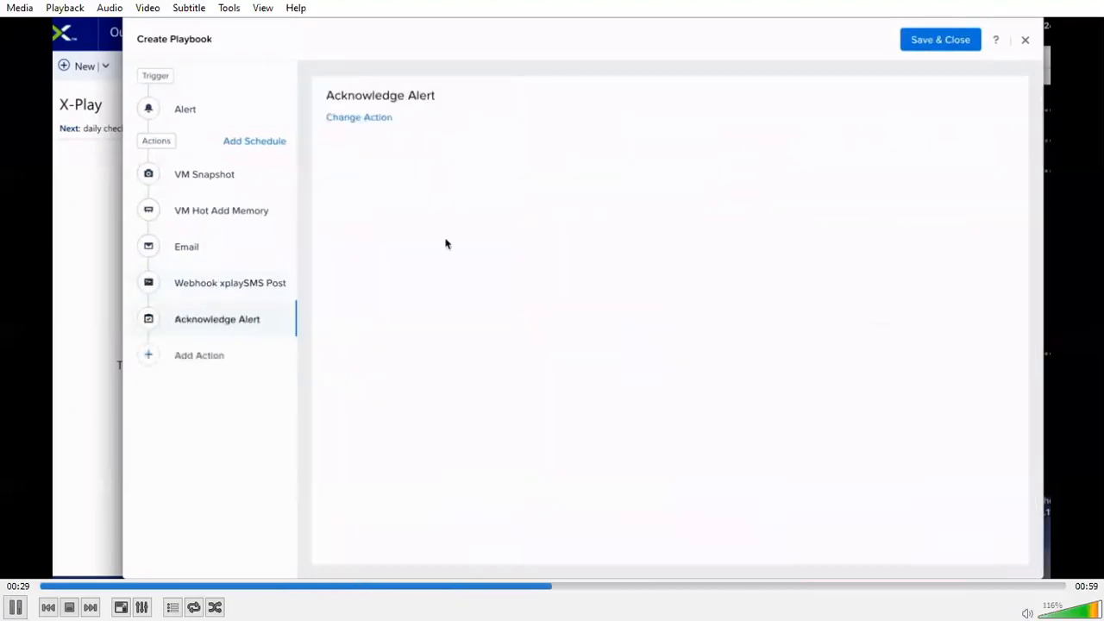
key(space)
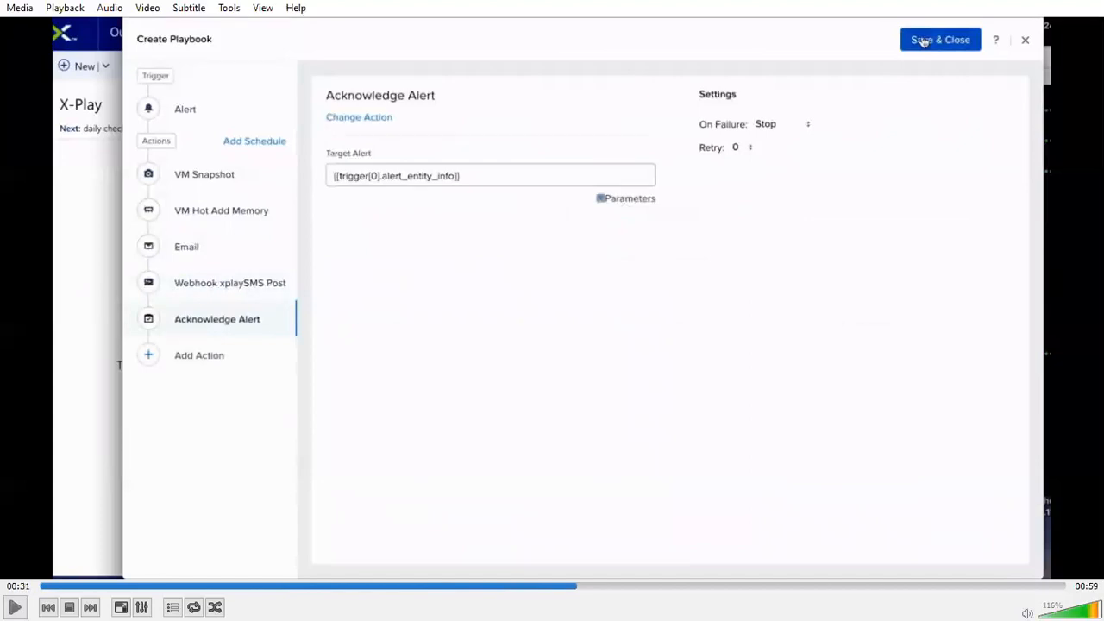
key(space)
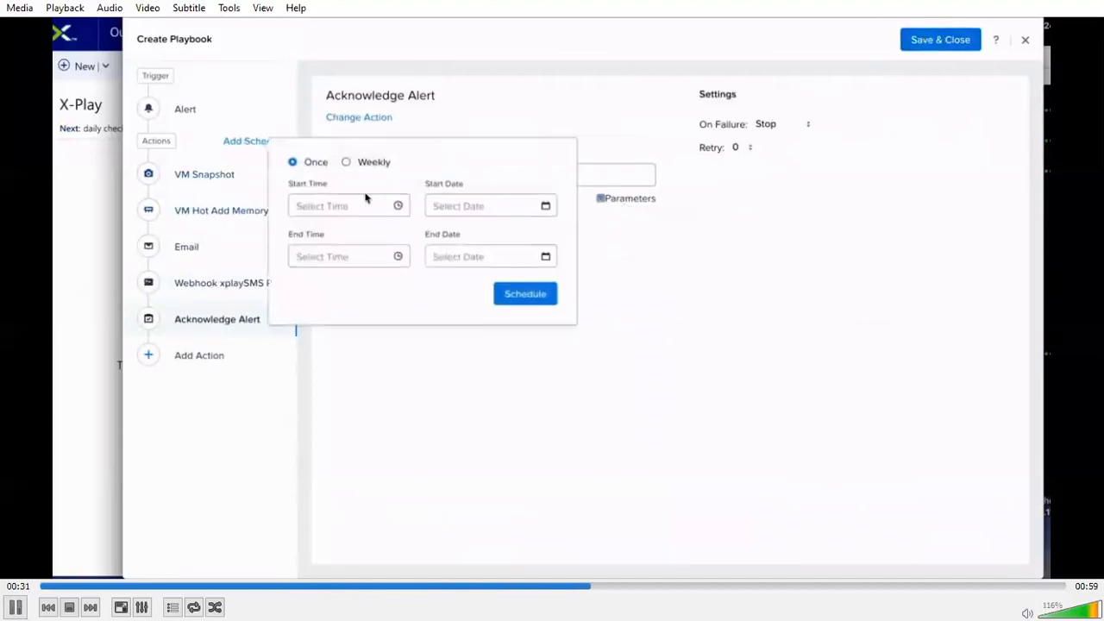
key(space)
key(space)
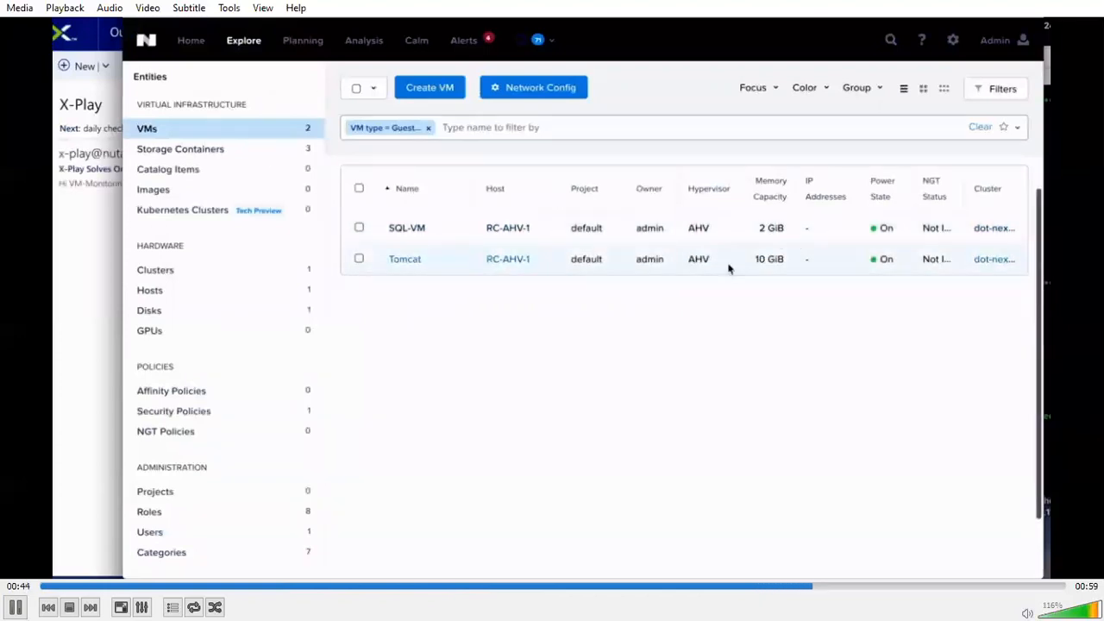
Step: Pause the demo video on the VM list and rewind it a few seconds
key(space)
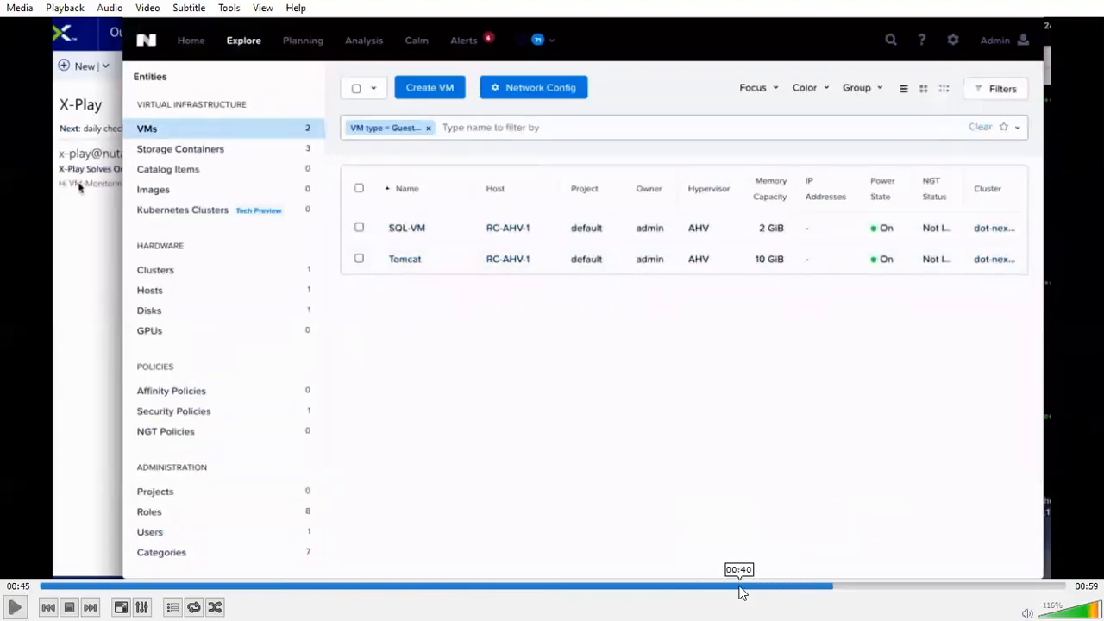
click(790, 590)
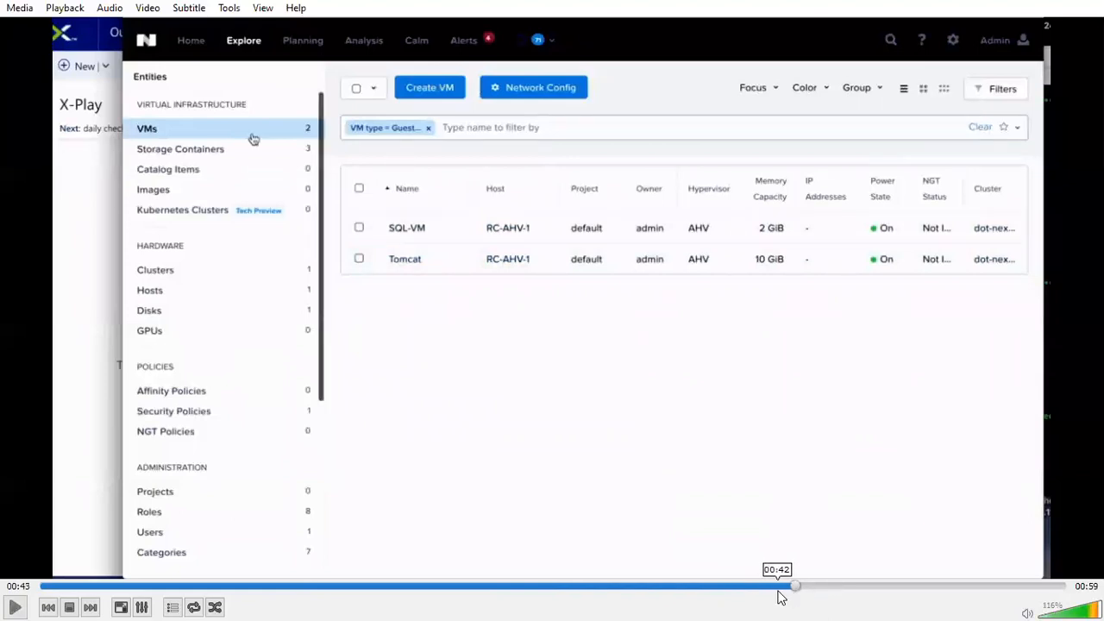
click(747, 588)
Step: Replay the VM list part in stages and continue to the X-Play notification email, pausing on its message text
key(space)
key(space)
key(space)
key(space)
key(space)
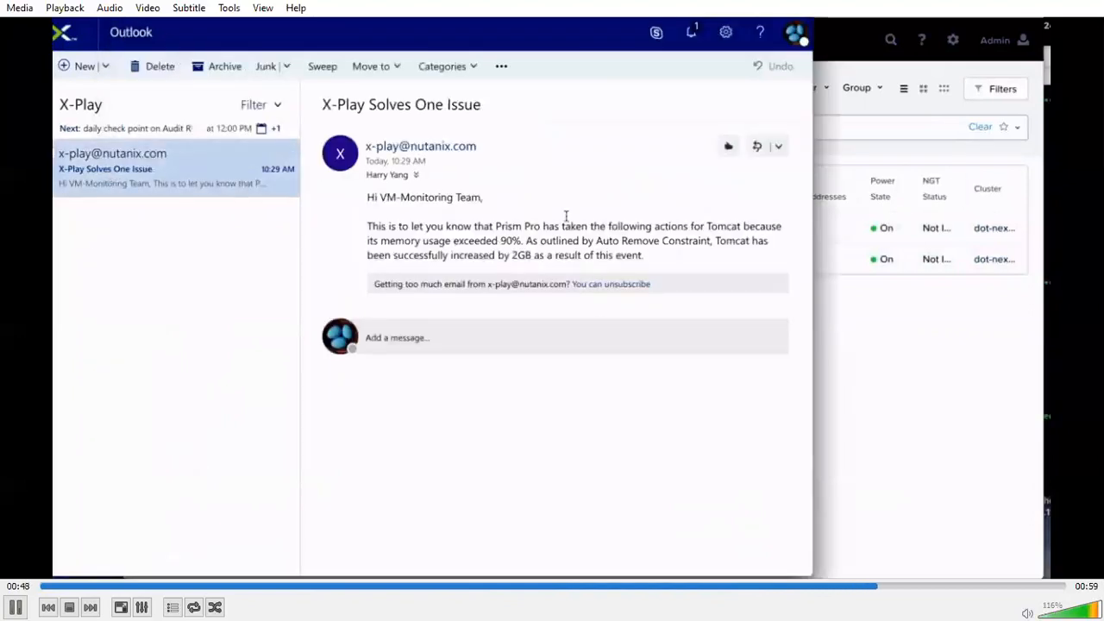
key(space)
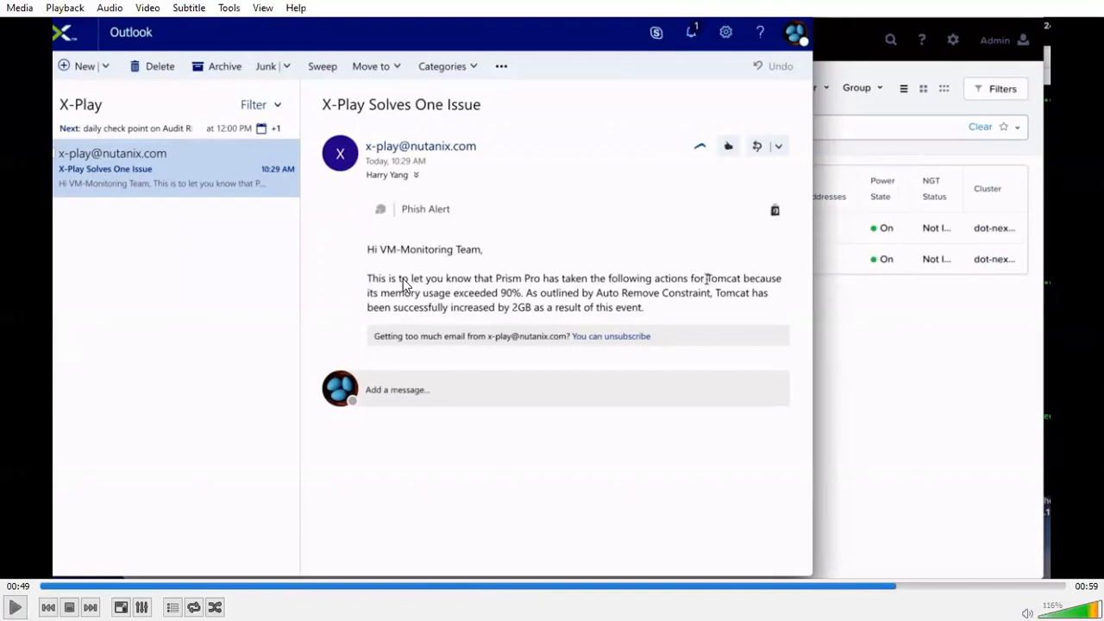
Step: Let the demo video run through its end and restart, pausing on the empty Alert Policy field at 00:03
key(space)
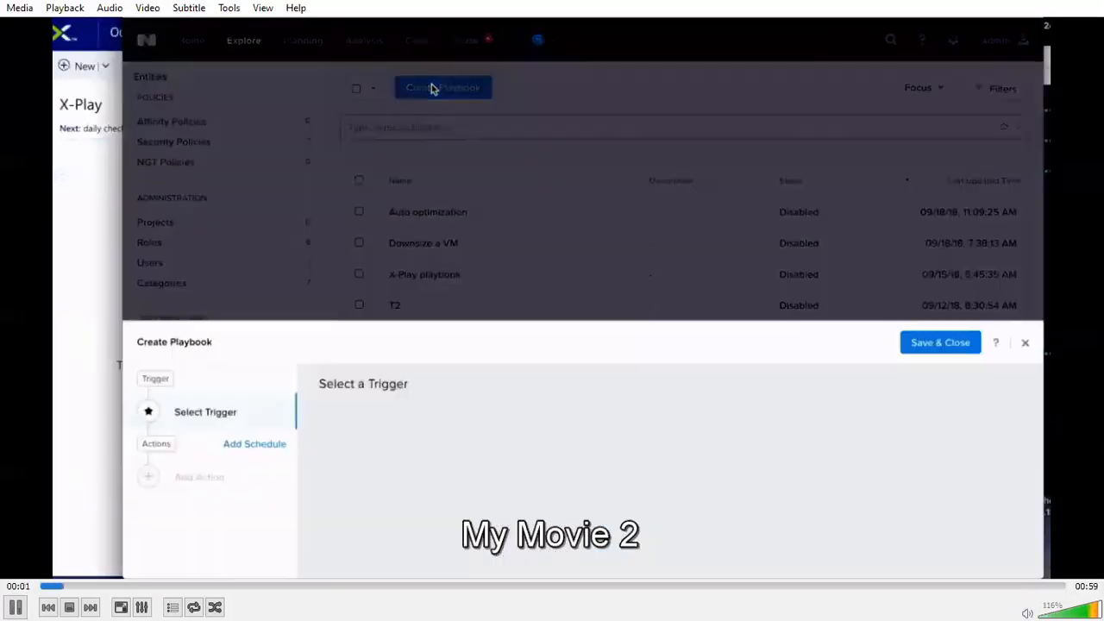
key(space)
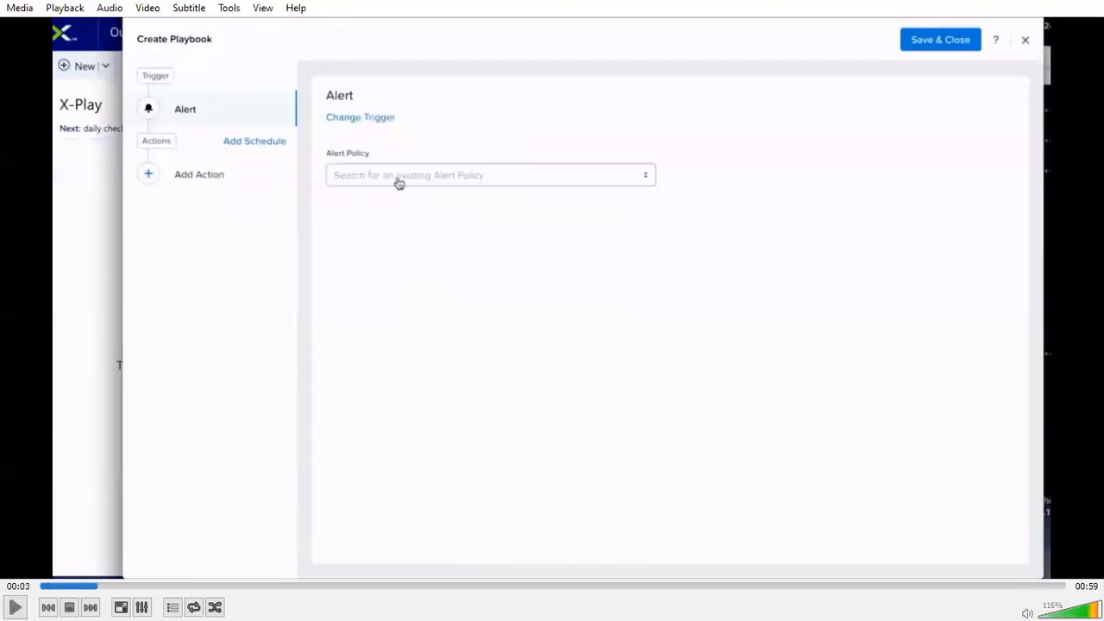